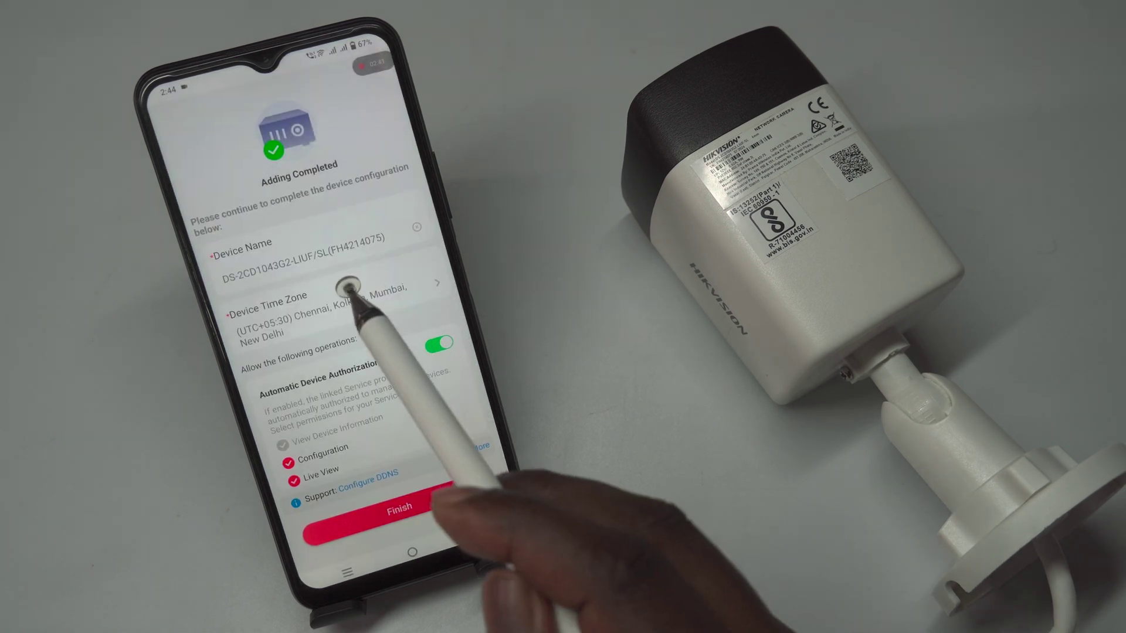
Step: Place the cursor at the end of the camera's device name for editing
left_click(377, 250)
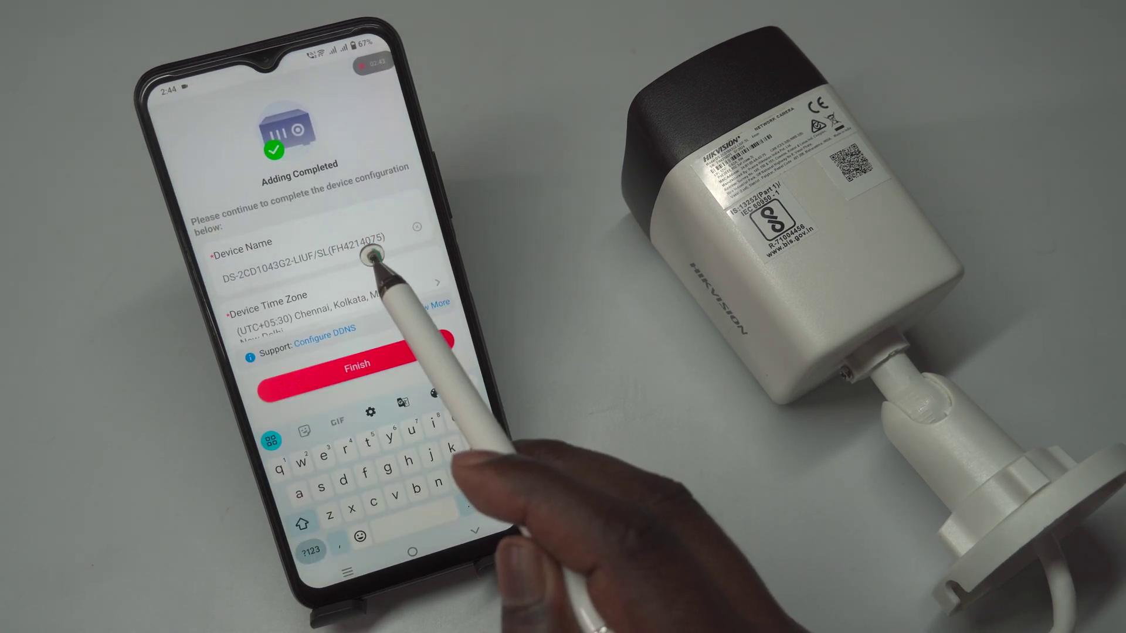
left_click_drag(388, 242, 405, 243)
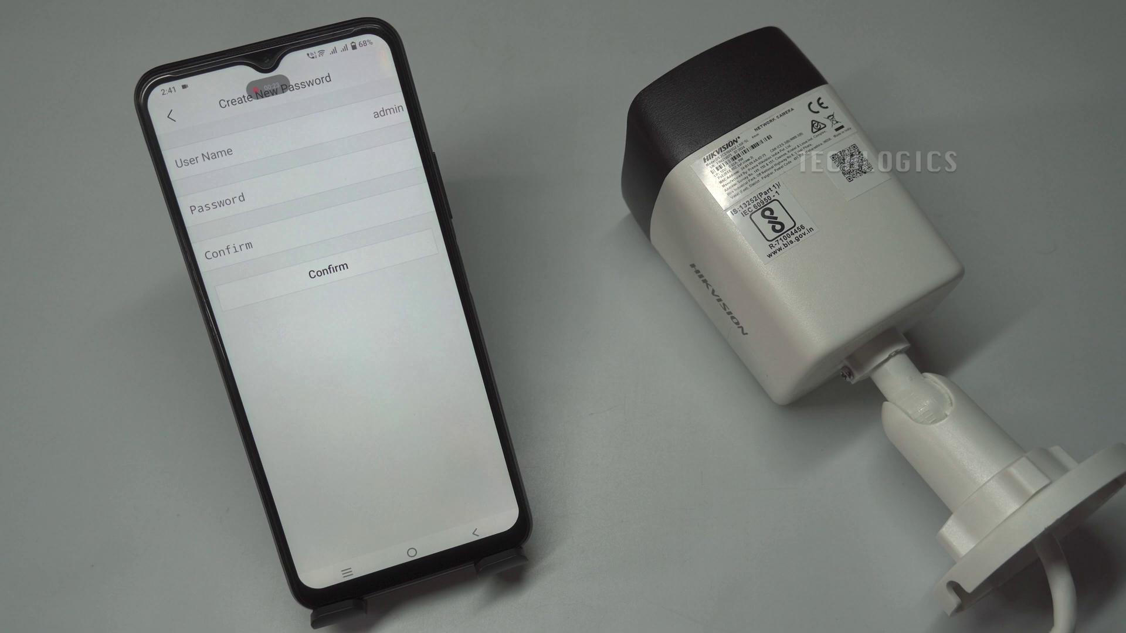
Step: Enter and repeat the camera's new admin password, then submit it for activation
left_click(378, 169)
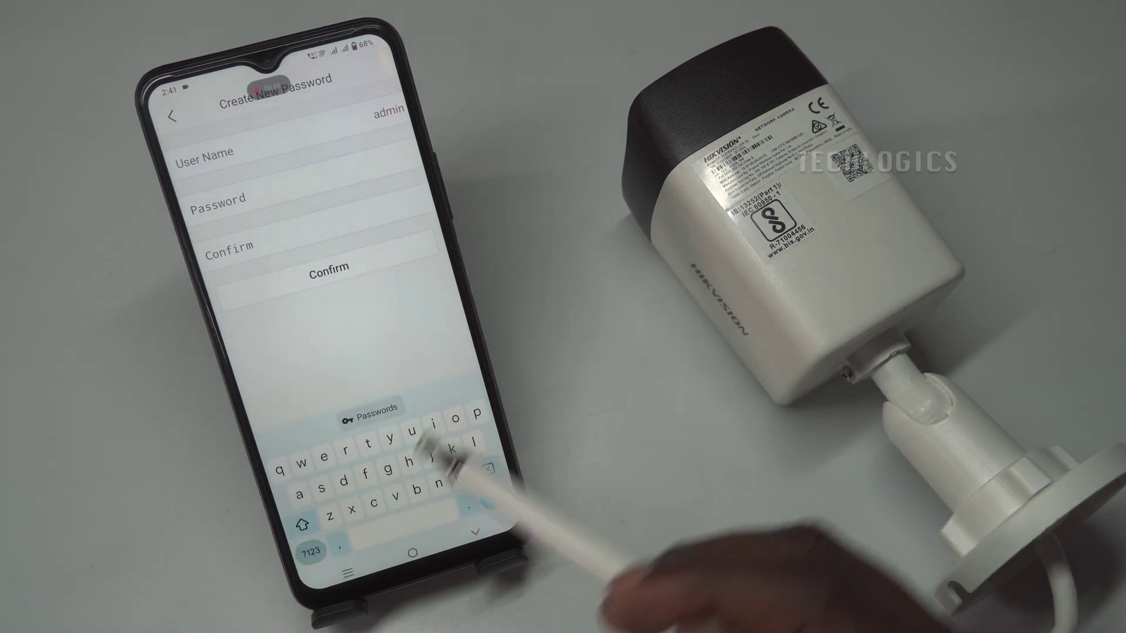
left_click(304, 528)
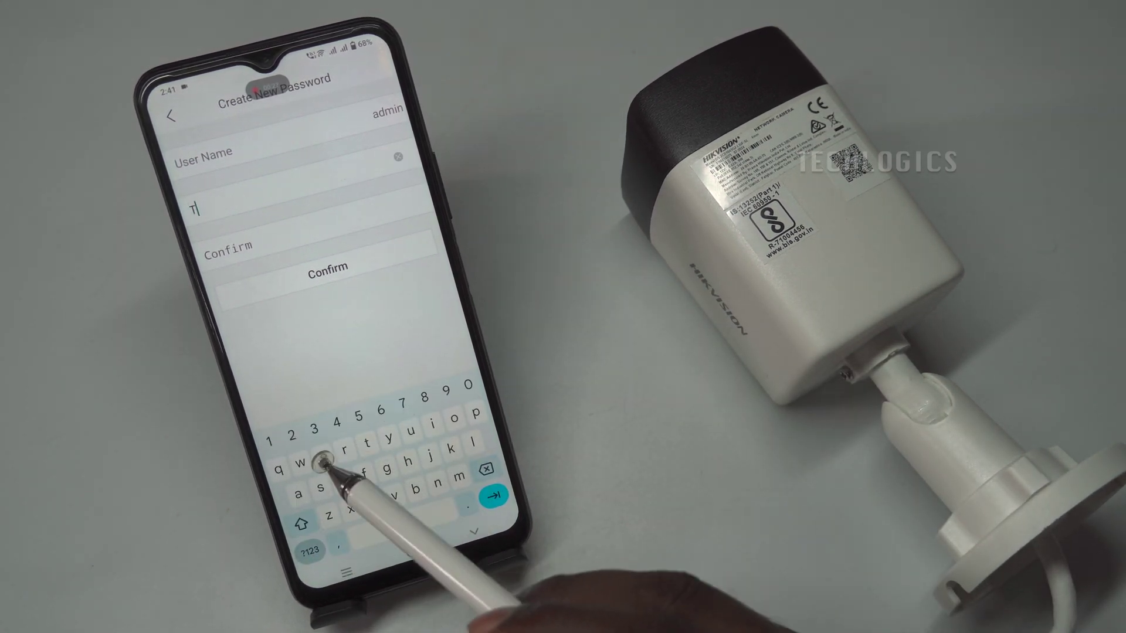
left_click(377, 498)
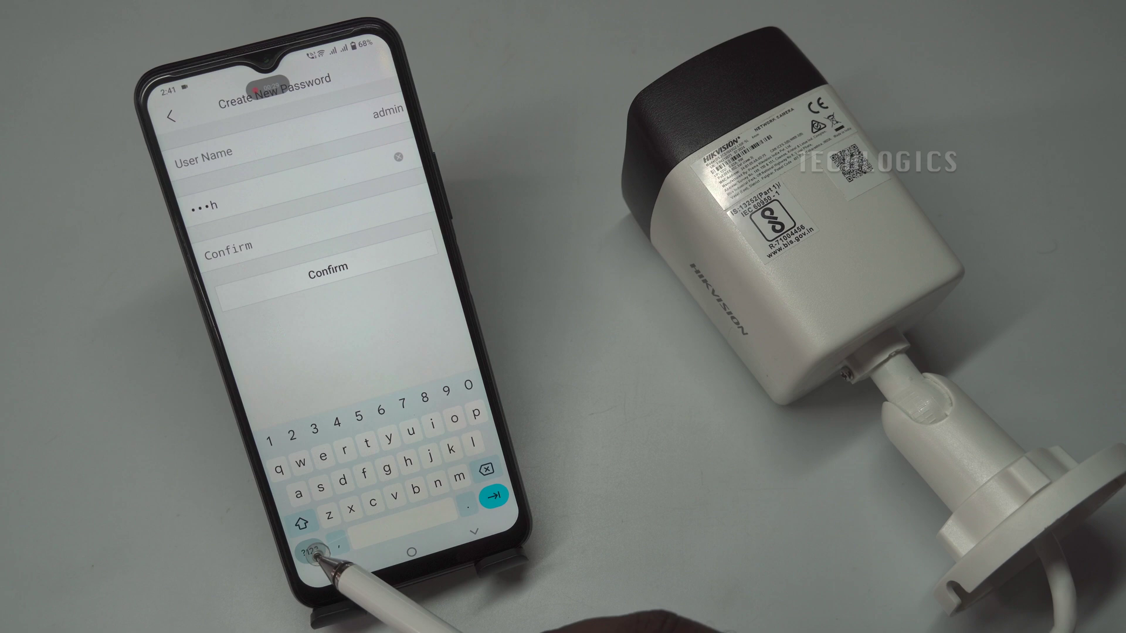
left_click(278, 469)
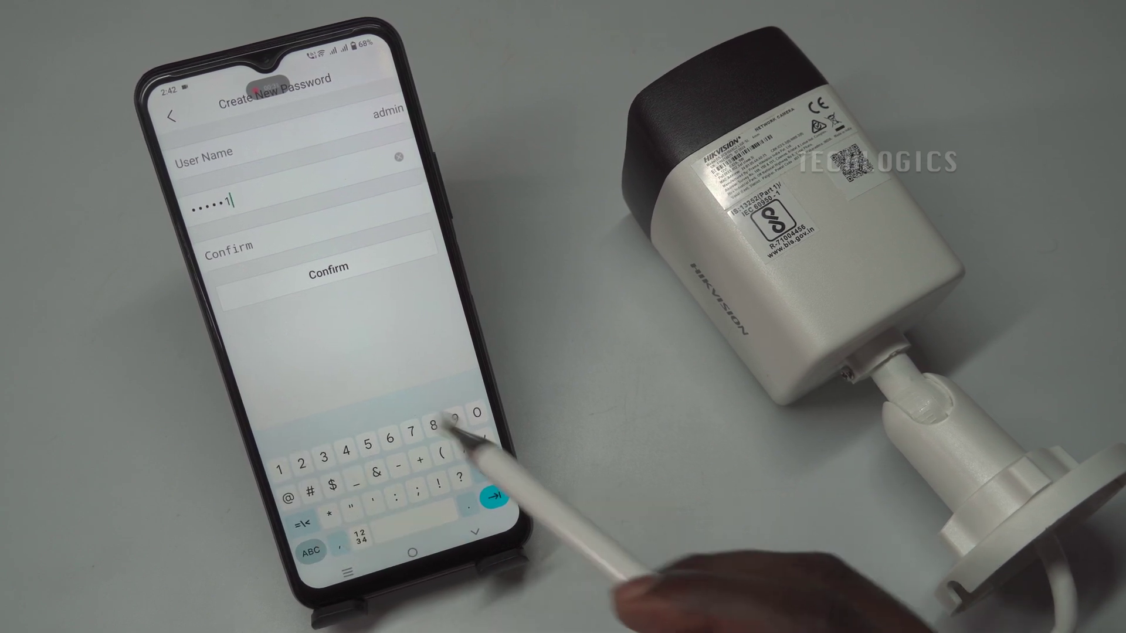
left_click(475, 412)
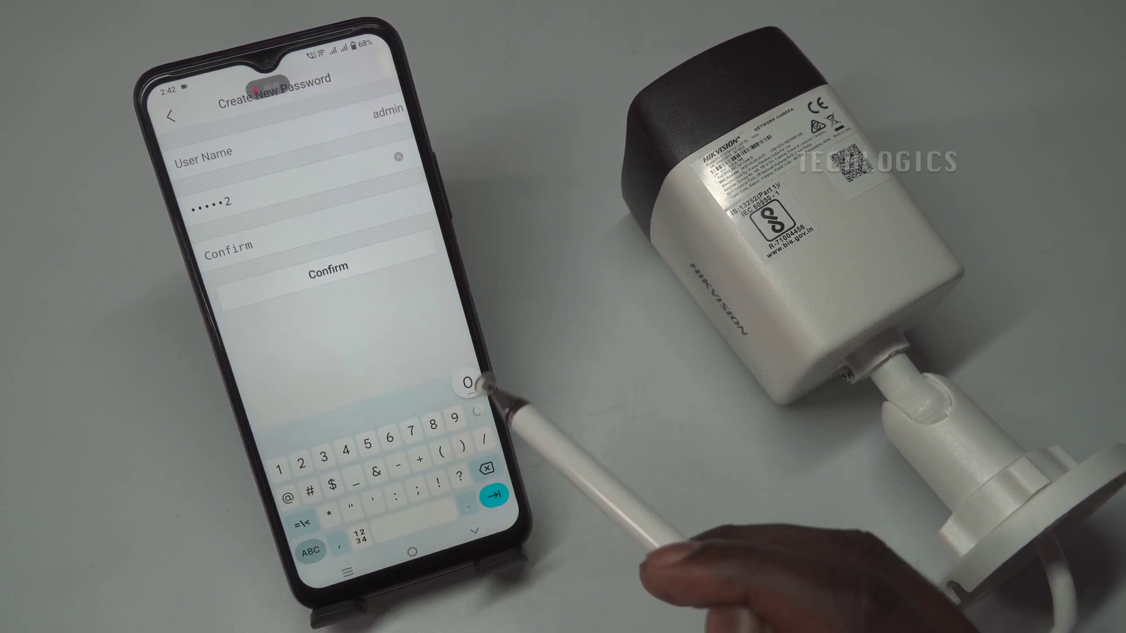
left_click(304, 463)
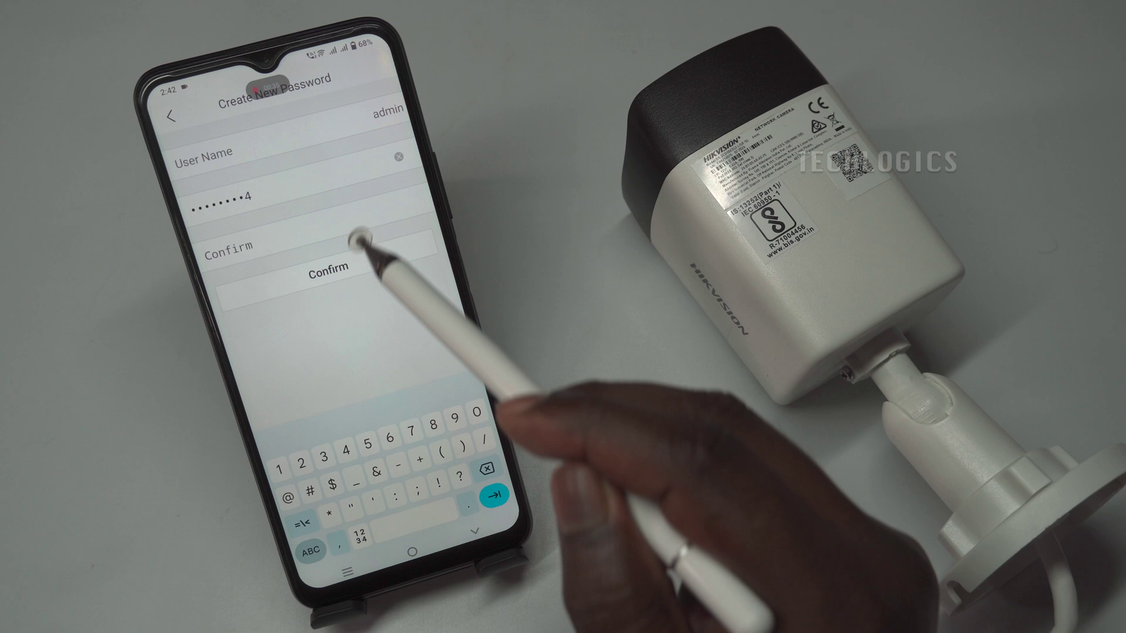
left_click(311, 545)
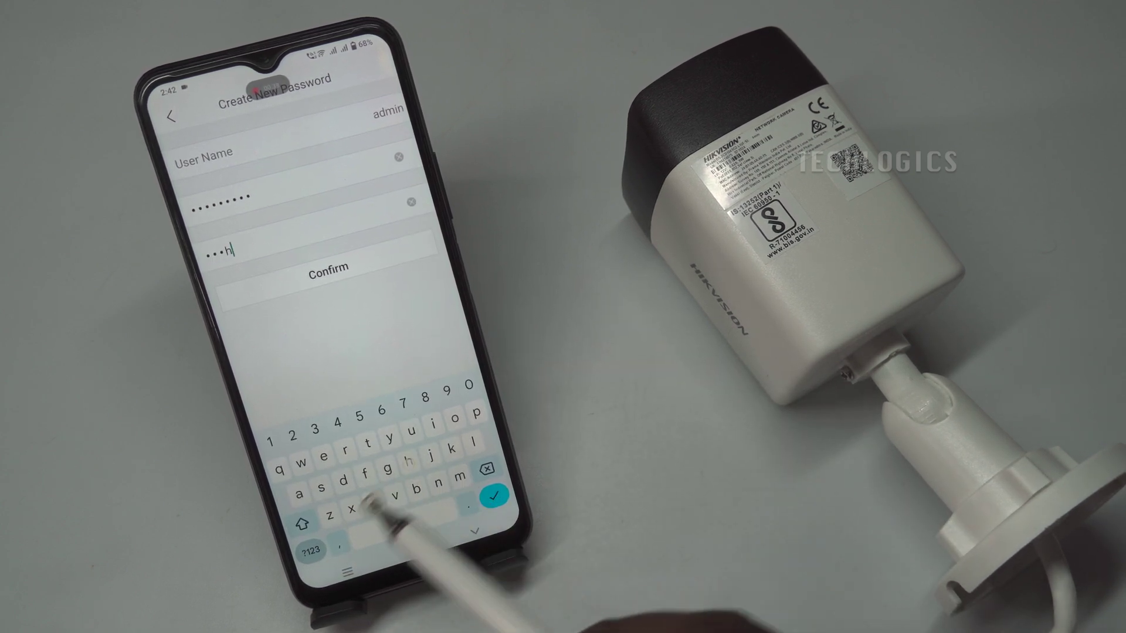
left_click(300, 463)
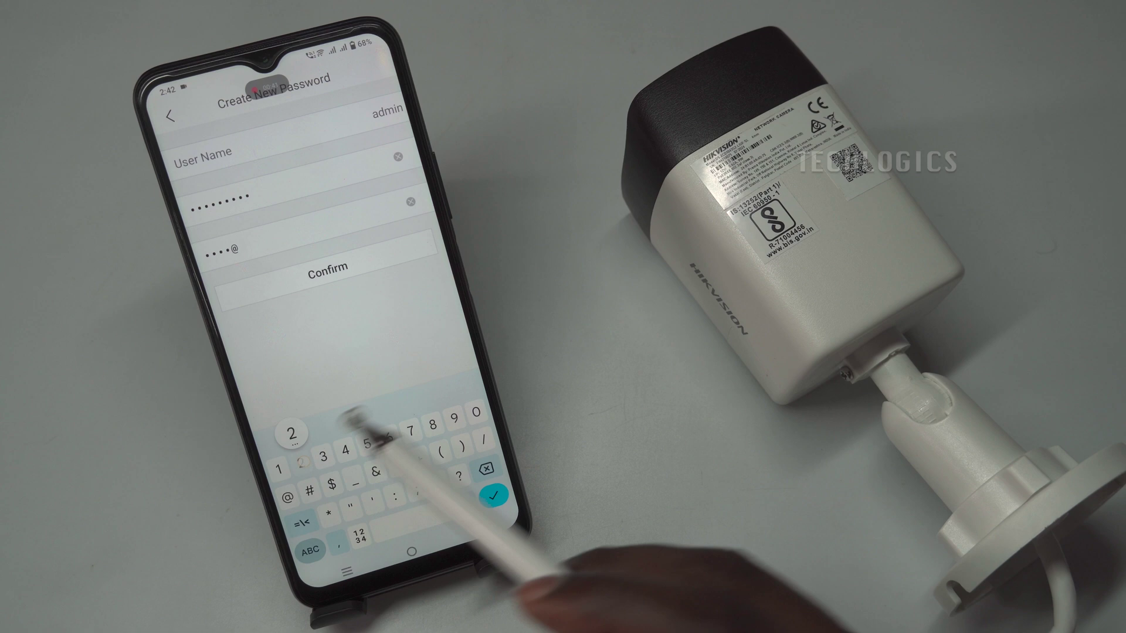
left_click(475, 412)
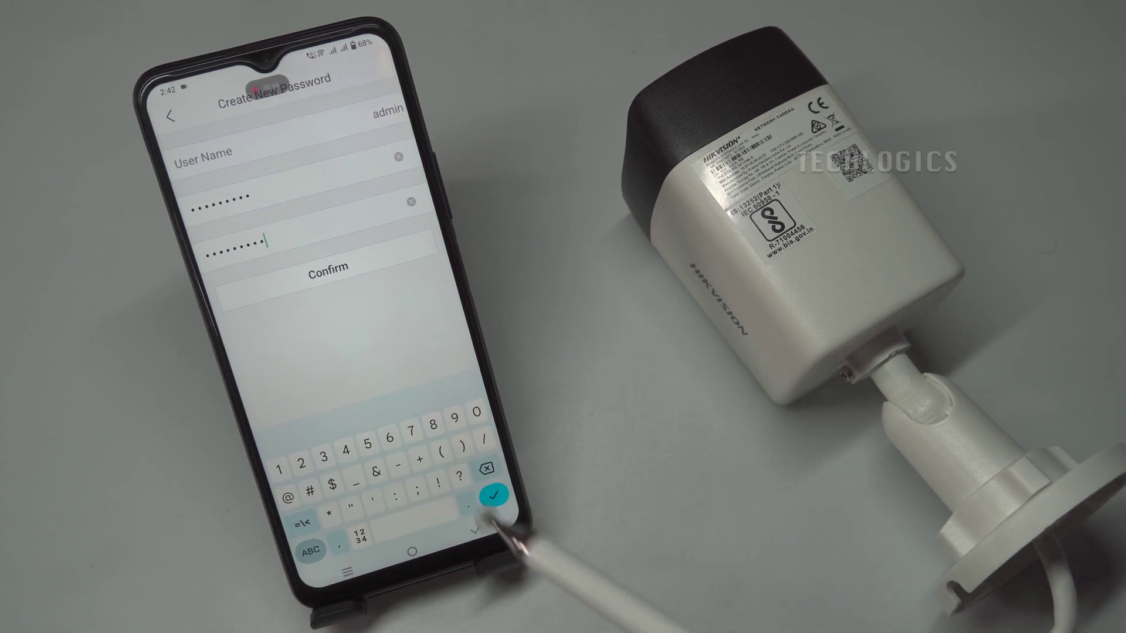
left_click(339, 268)
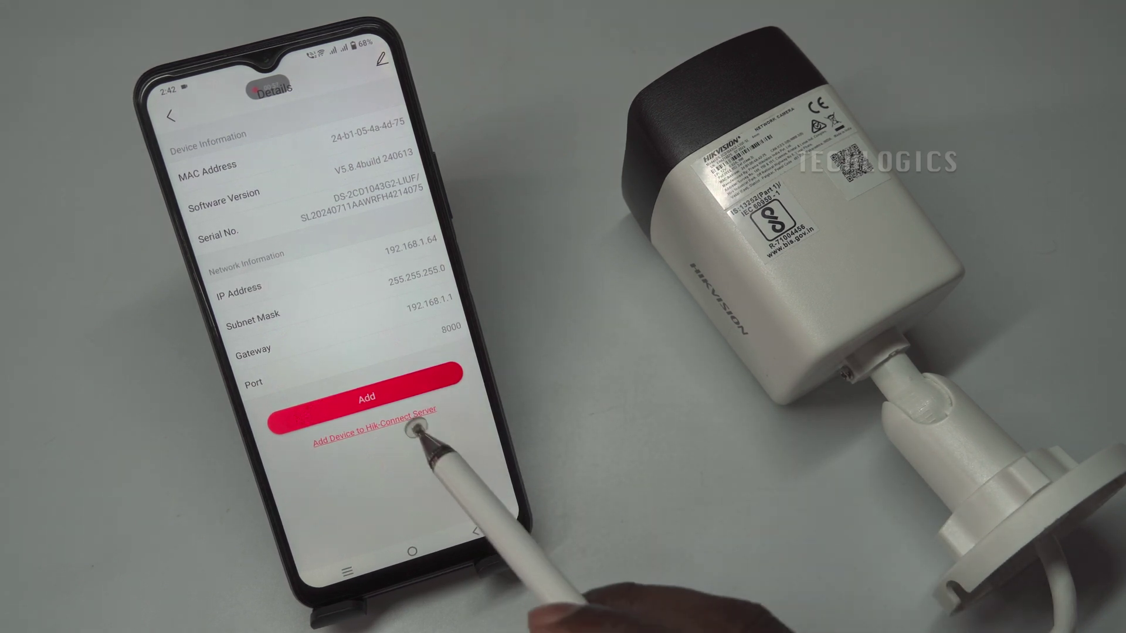
Step: Add the activated camera to the Hik-Connect server from its Details page
left_click(439, 413)
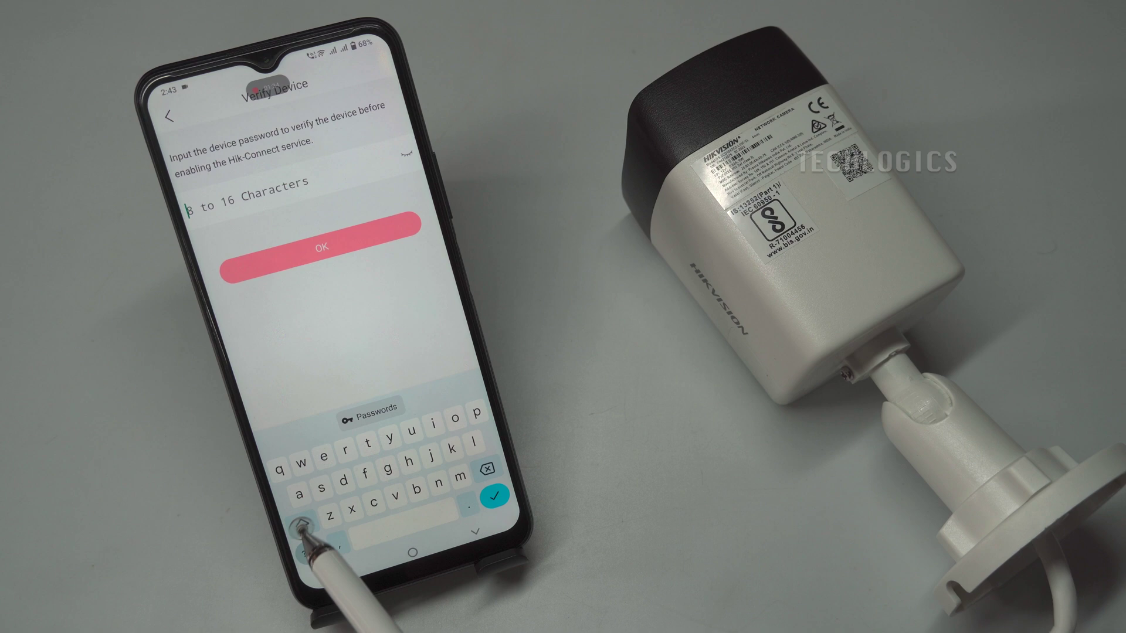
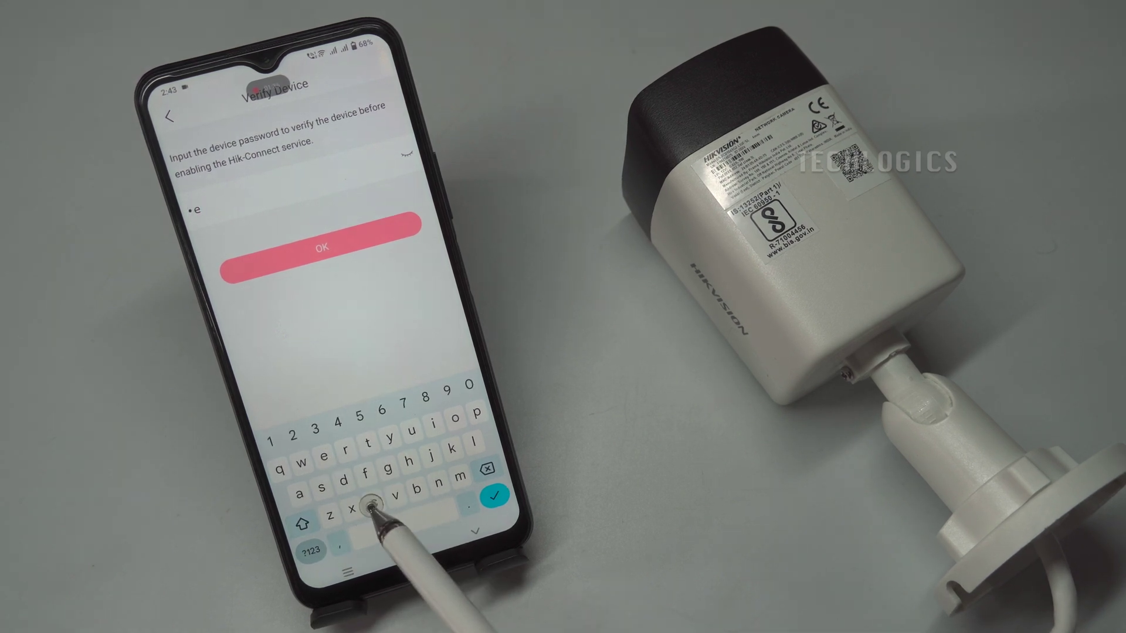
Step: Finish the device password, reveal it to check, and confirm verification
left_click(312, 551)
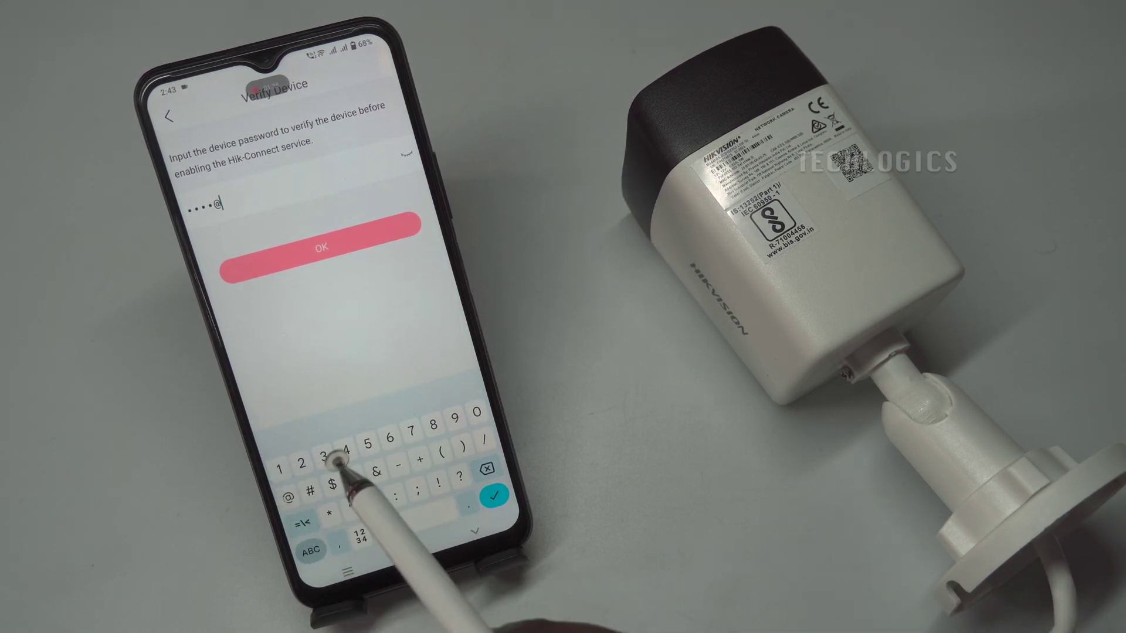
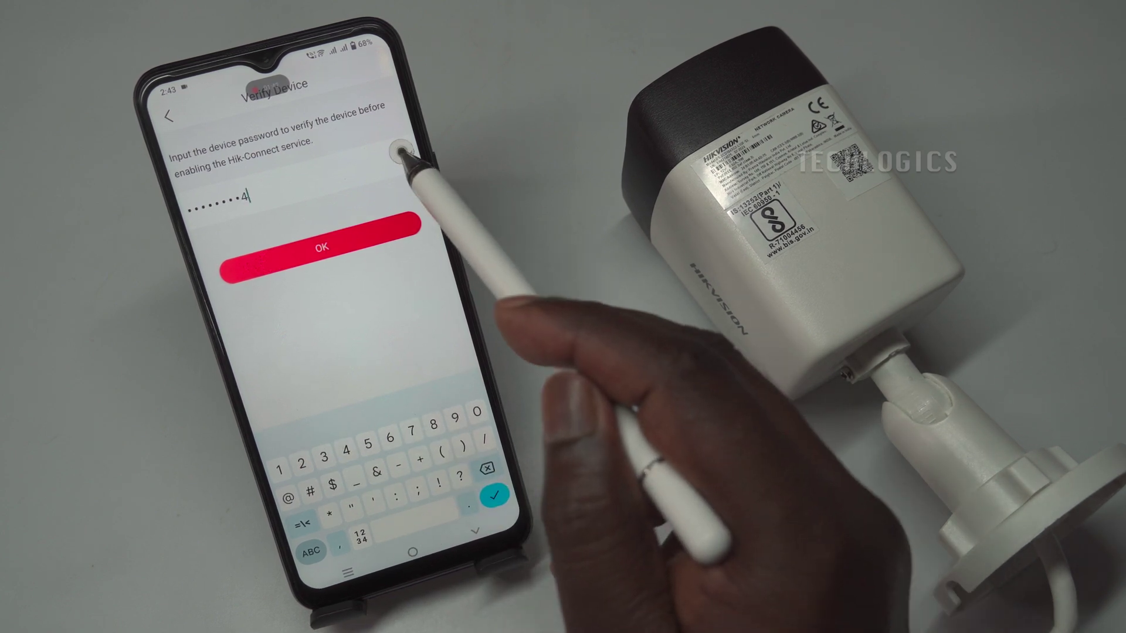
left_click(407, 153)
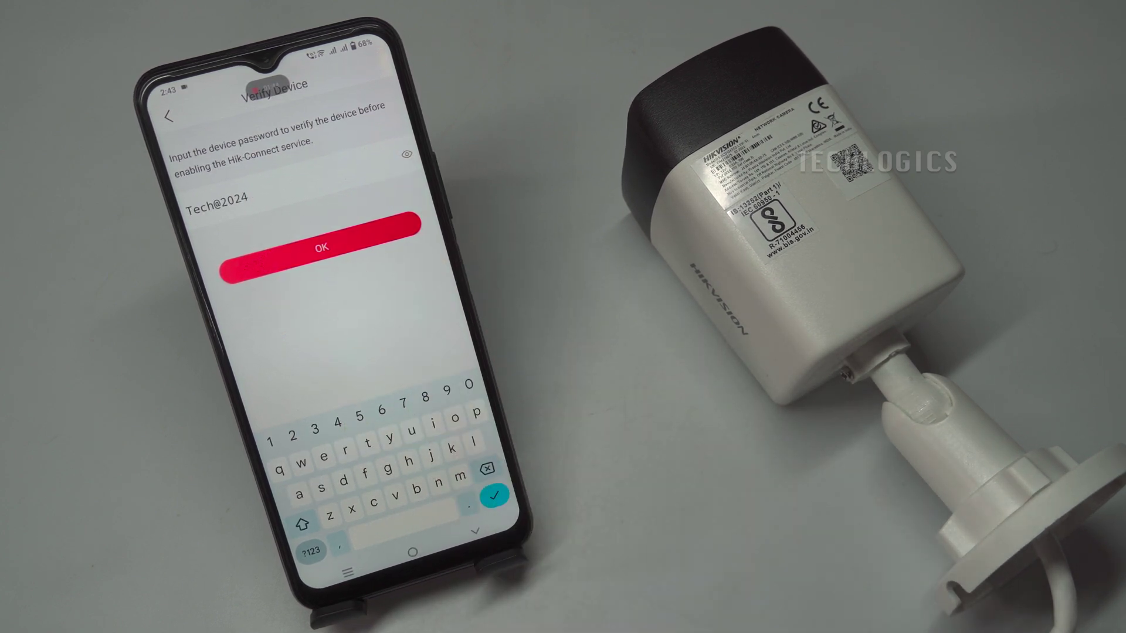
left_click(361, 236)
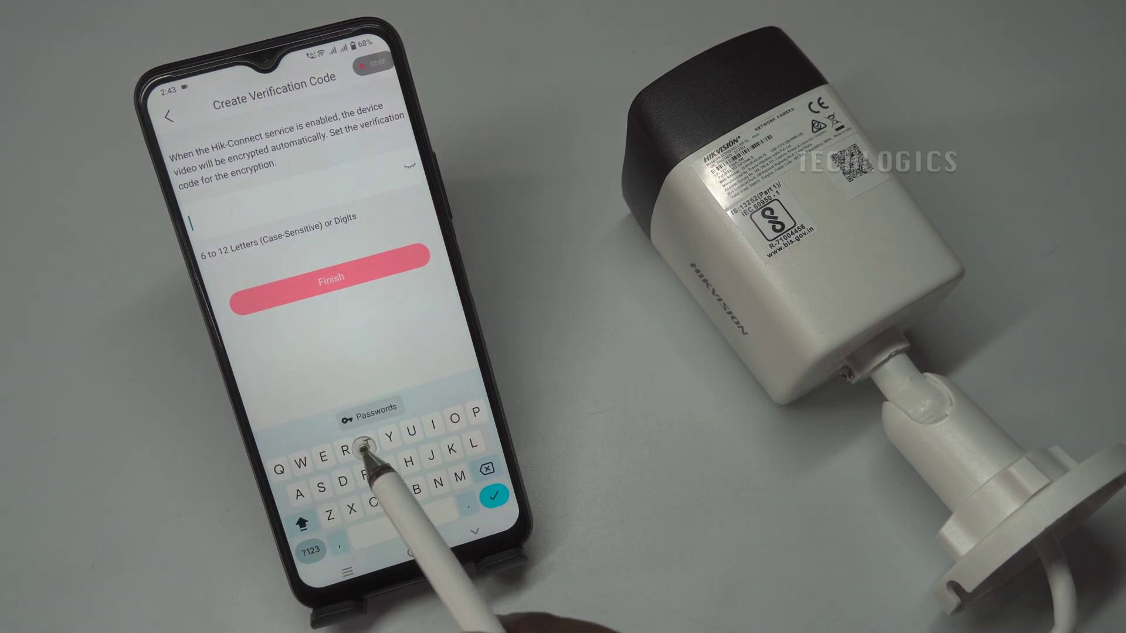
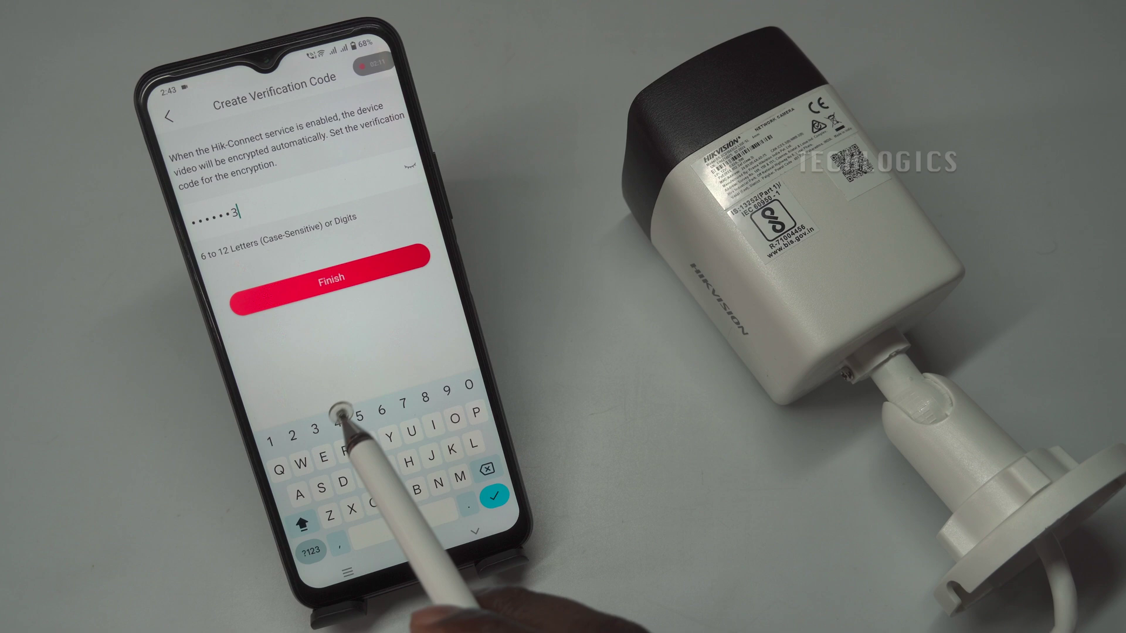
left_click(409, 165)
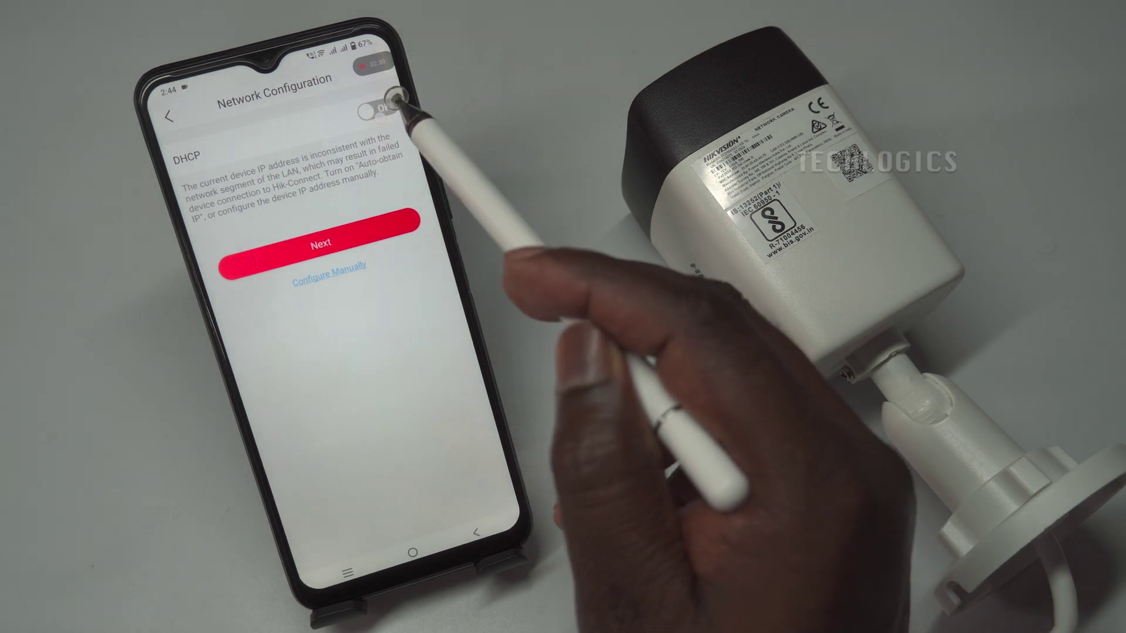
Step: Turn DHCP on so the camera obtains its IP address automatically
left_click(379, 109)
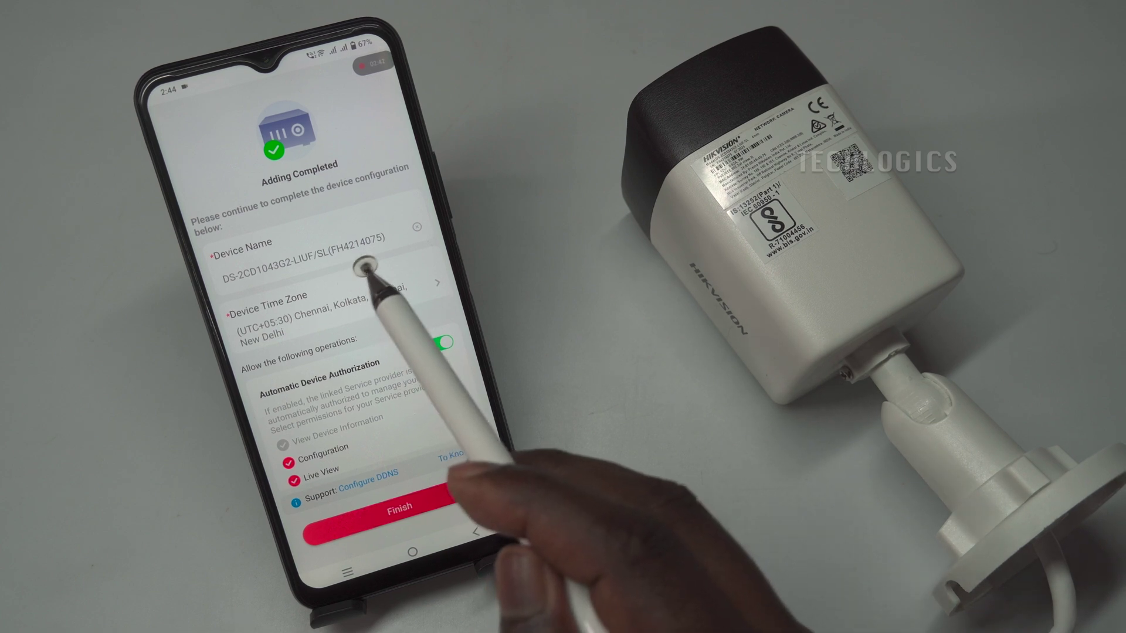
left_click(380, 247)
left_click_drag(387, 244, 407, 249)
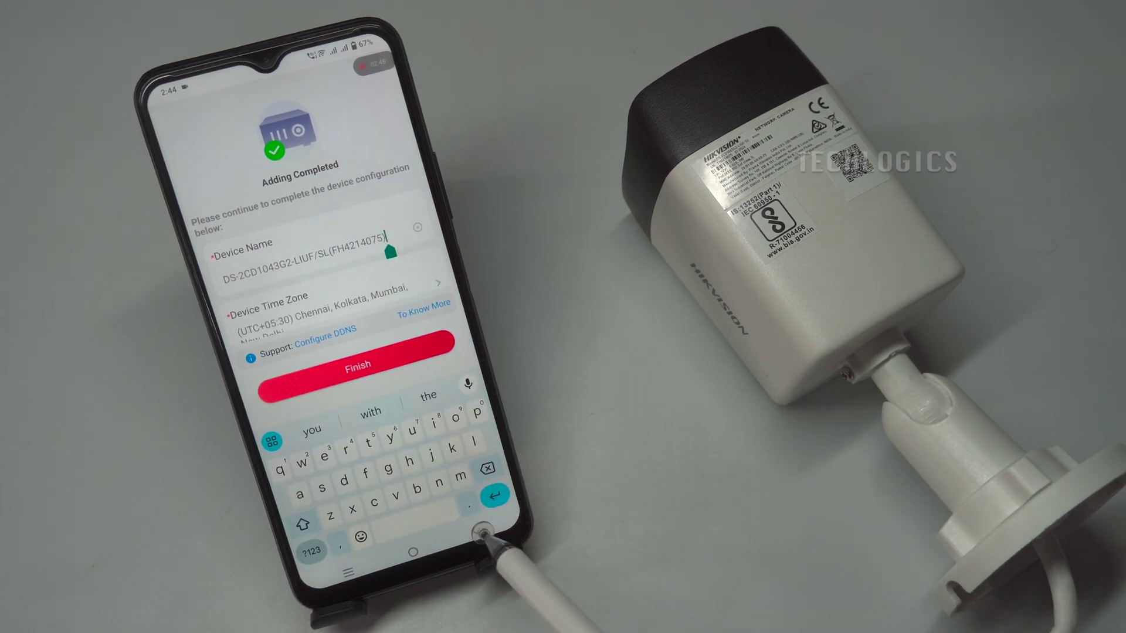
left_click(379, 304)
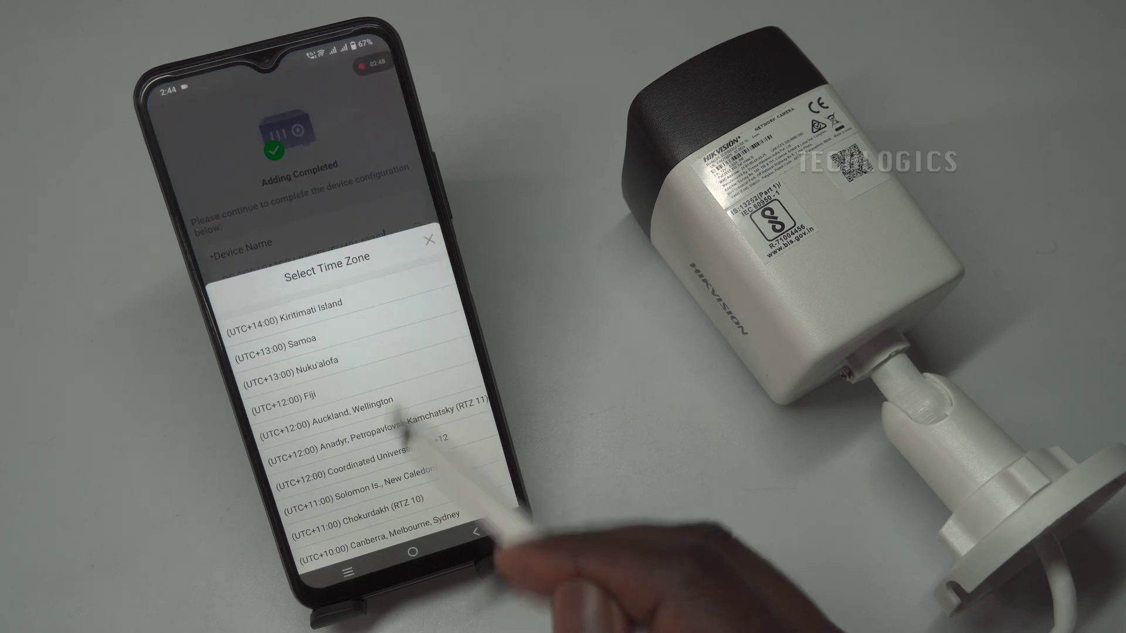
left_click_drag(407, 458, 402, 363)
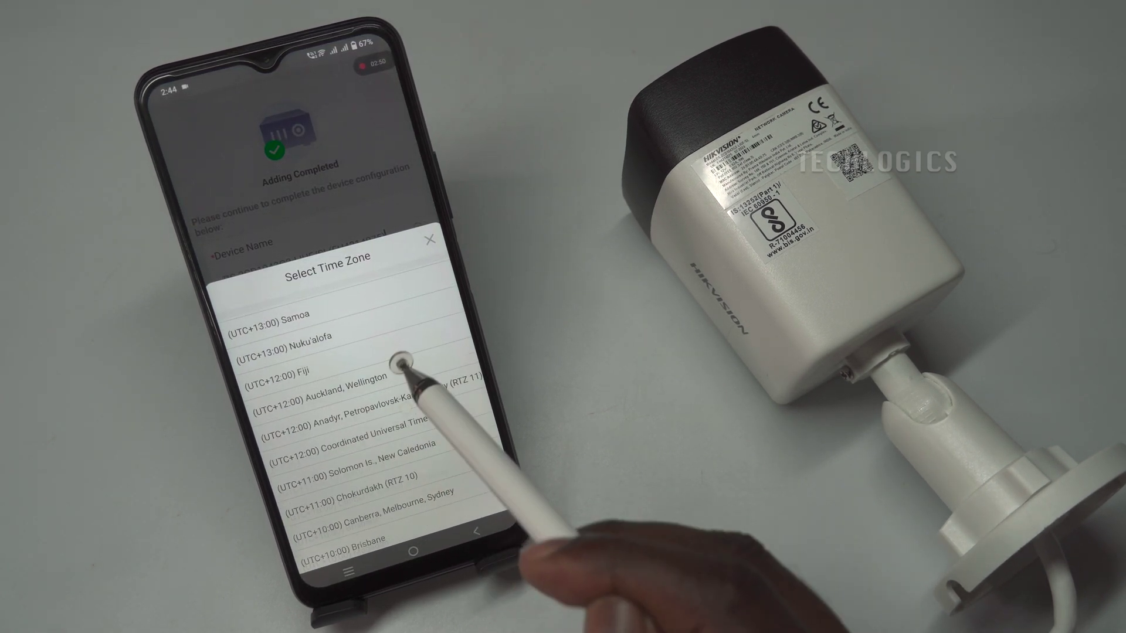
left_click_drag(393, 425, 427, 352)
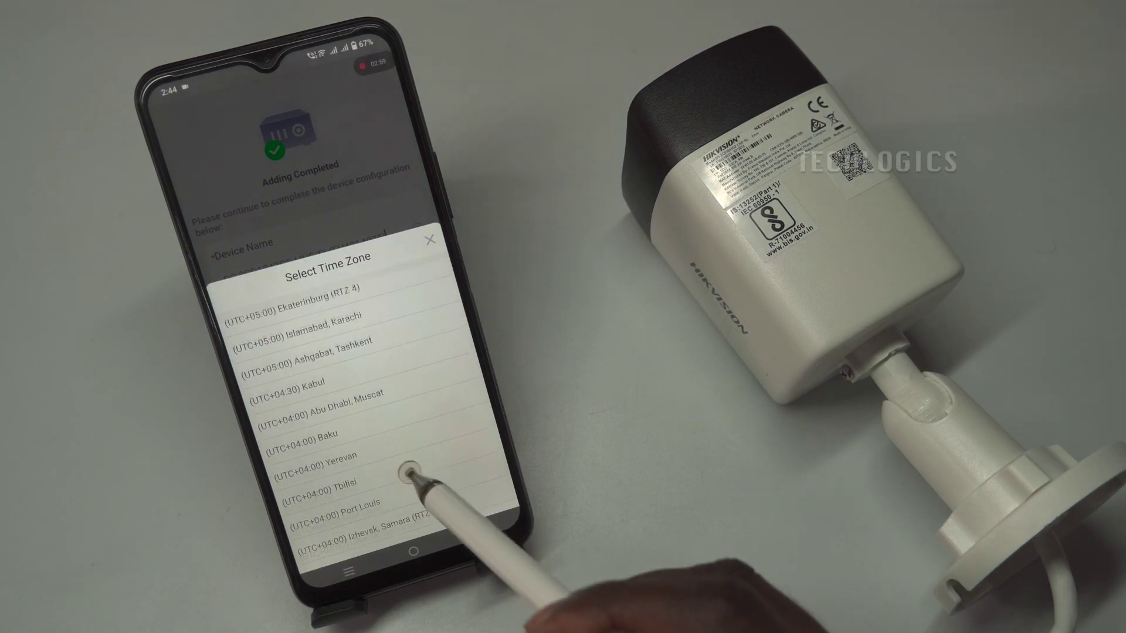
left_click(388, 363)
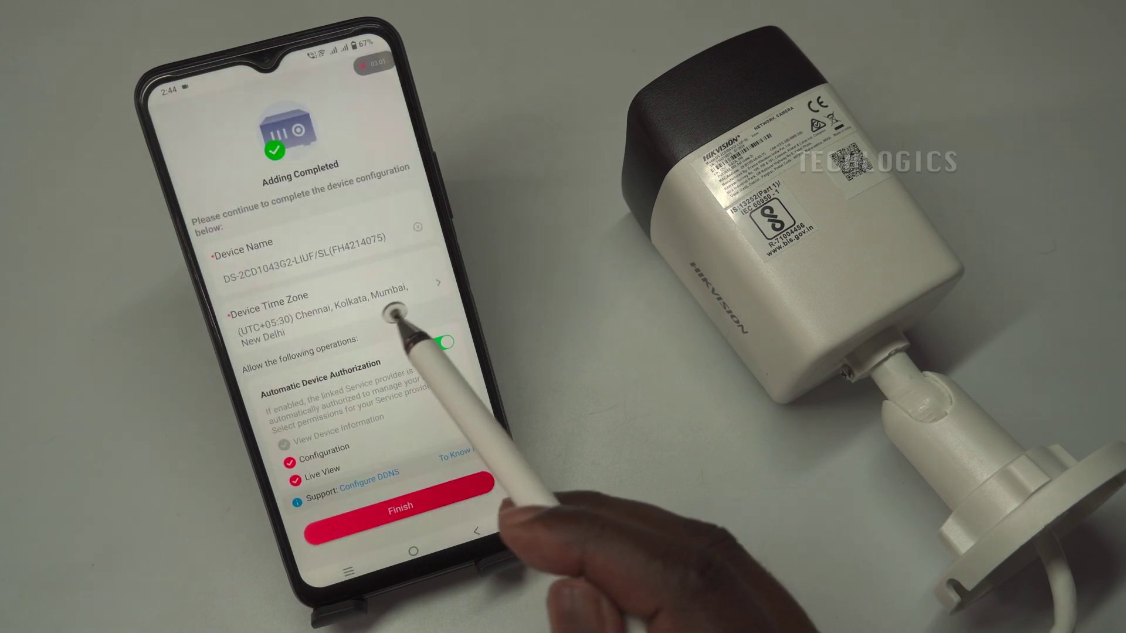
left_click_drag(397, 394, 402, 372)
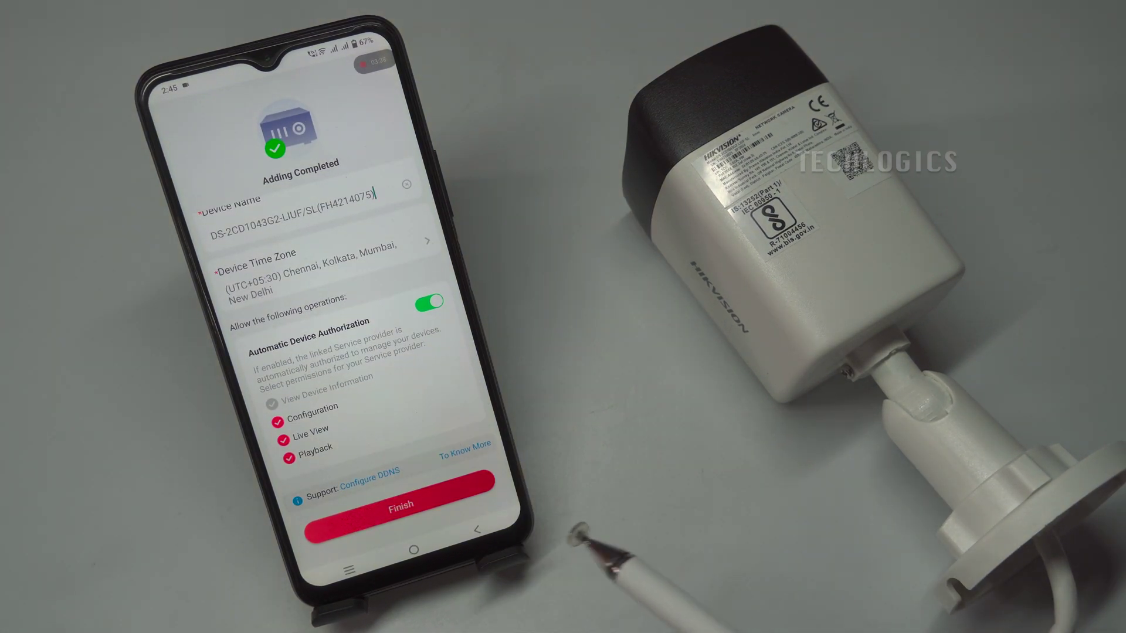
Step: Finish the Adding Completed form and accept event-triggered recording
left_click(428, 501)
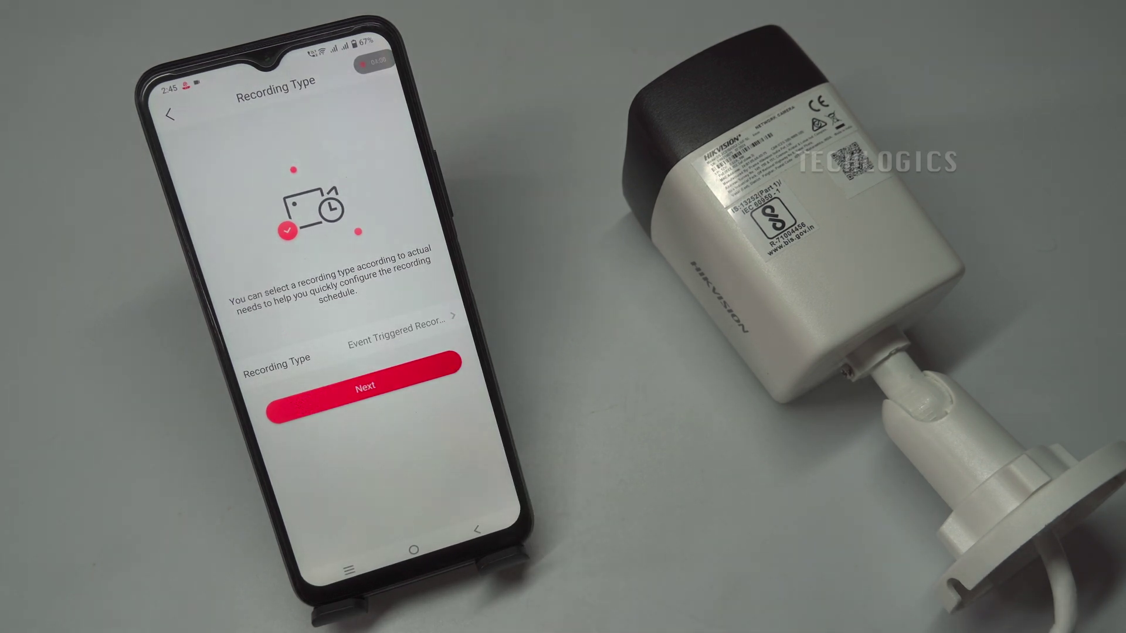
left_click(398, 392)
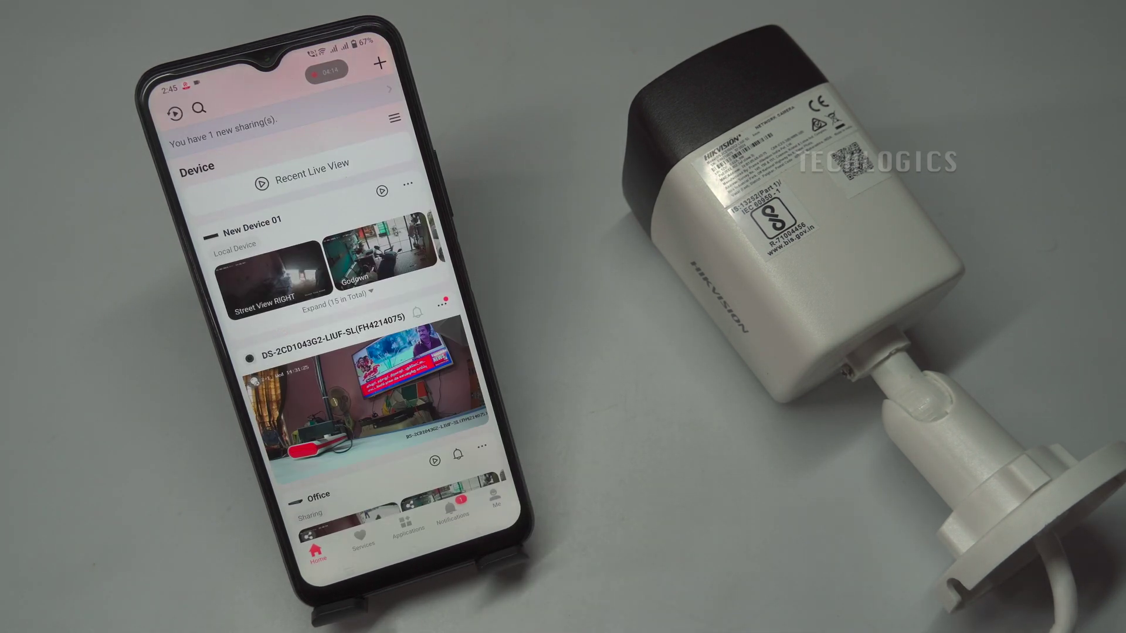
left_click_drag(402, 428, 427, 327)
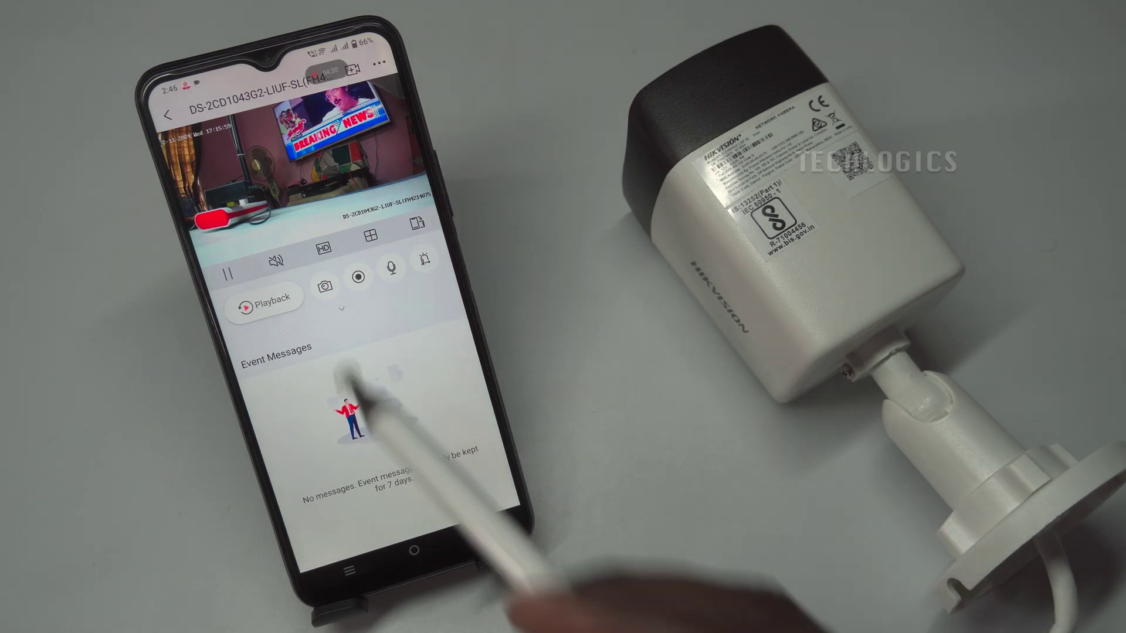
Step: Unmute and then re-mute the camera's live view audio
left_click(276, 260)
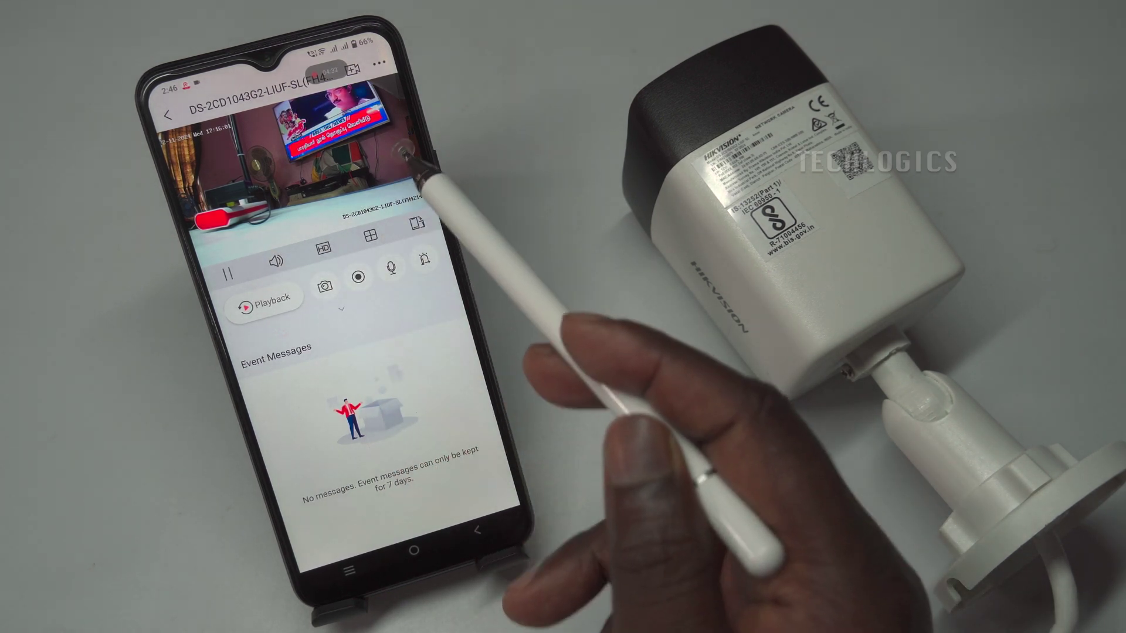
left_click(275, 261)
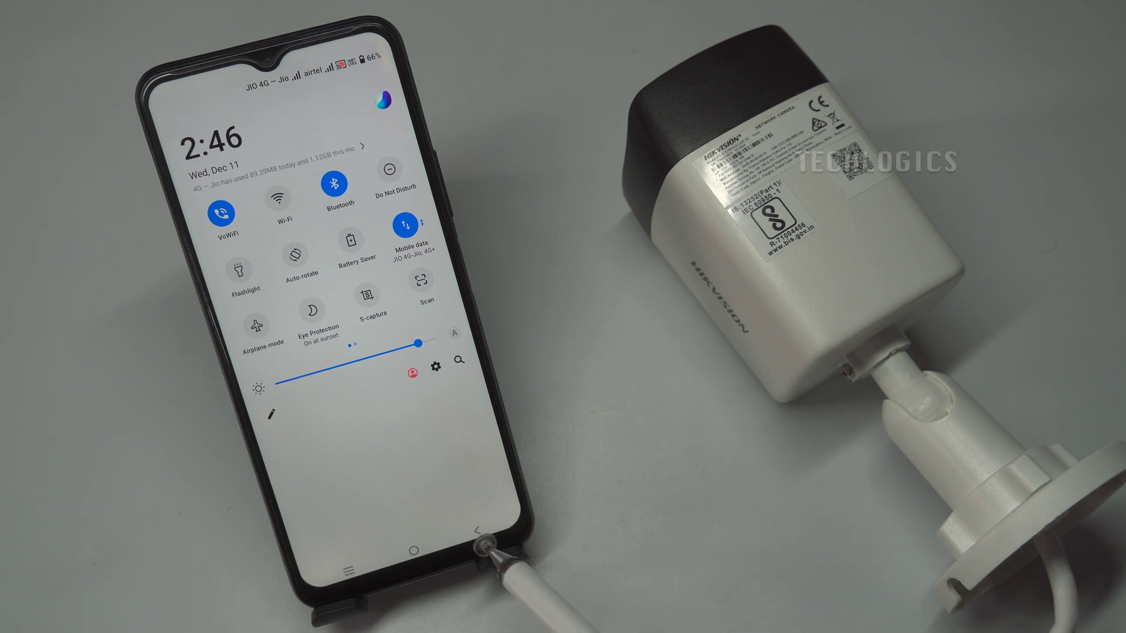
Step: Close quick settings, view the stream in four panes and back, then return home
left_click_drag(489, 528, 486, 485)
left_click(506, 509)
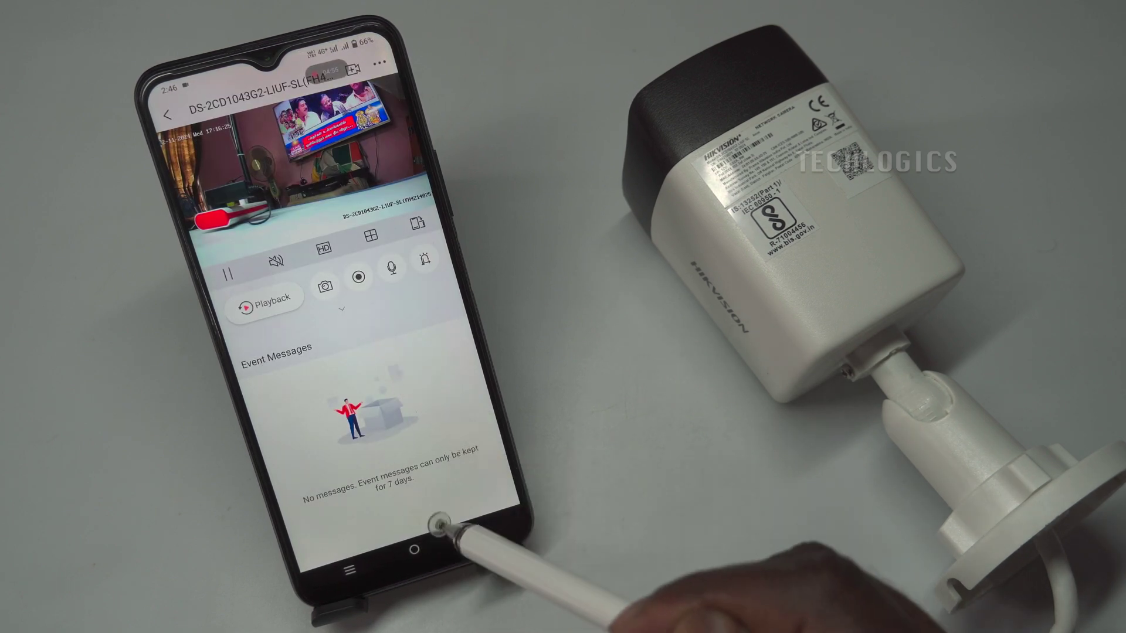
left_click(416, 222)
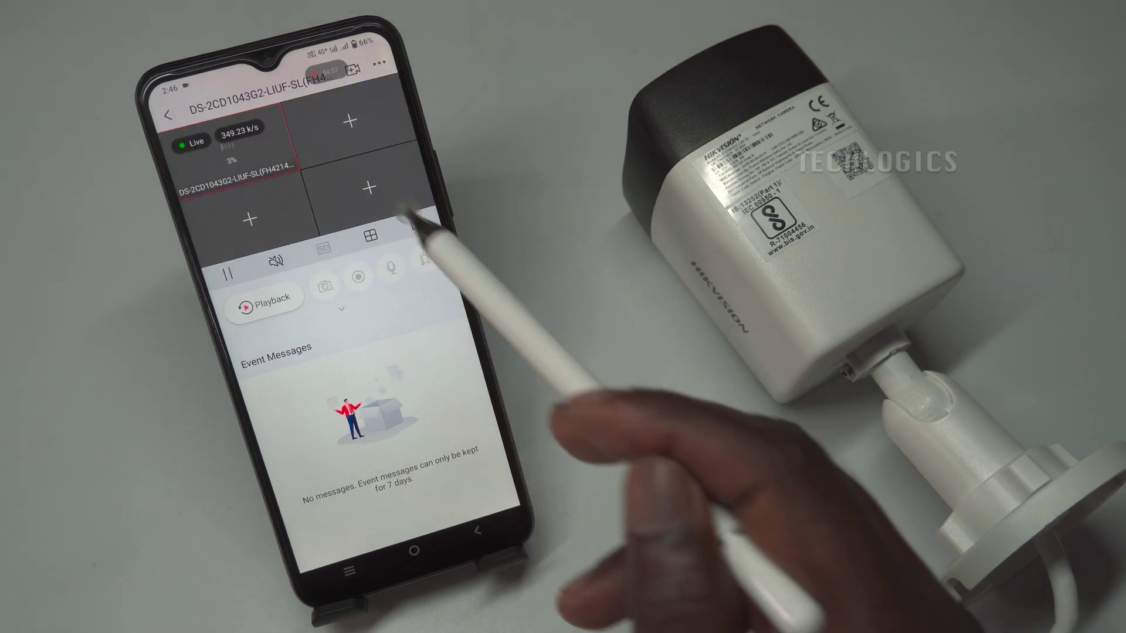
double_click(264, 145)
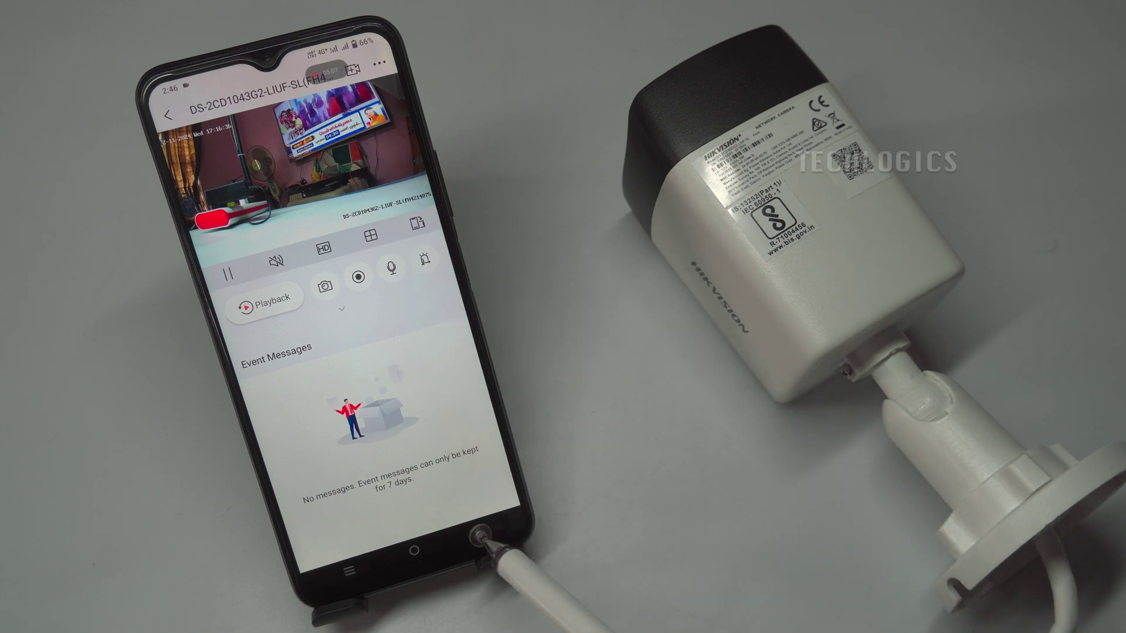
left_click(509, 528)
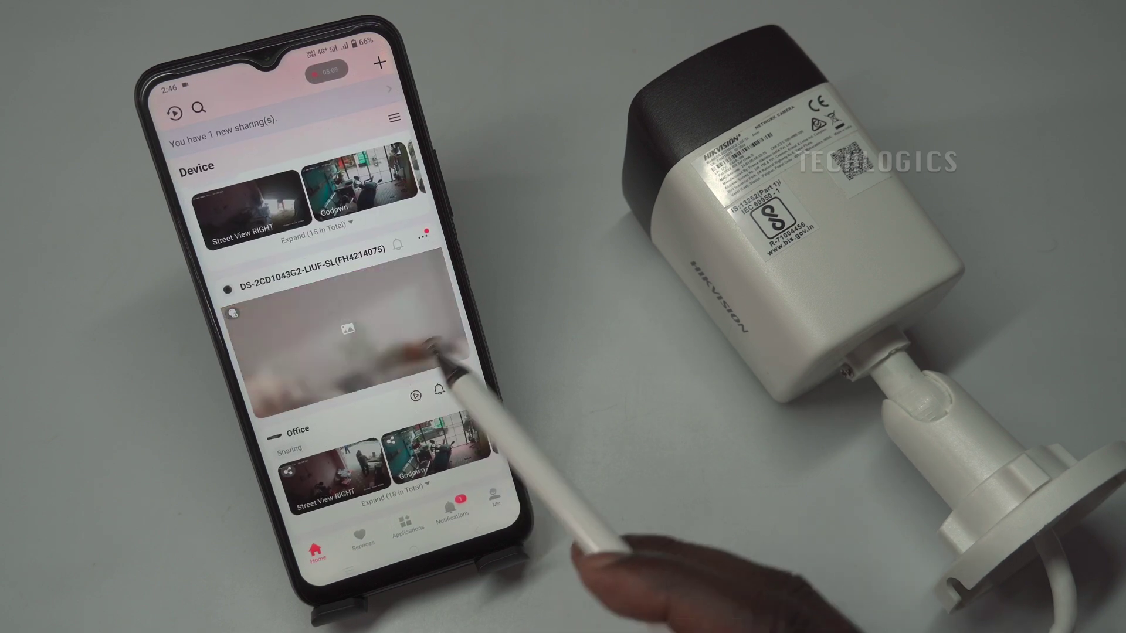